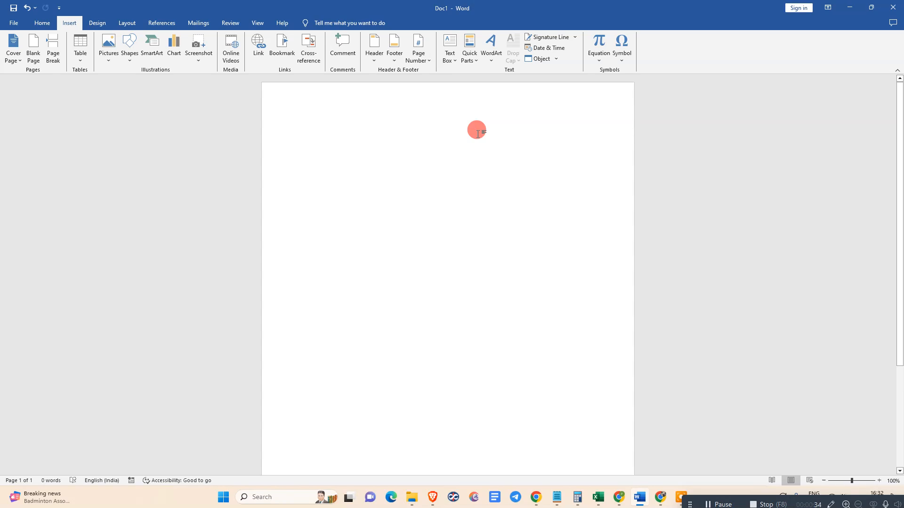
# - Switch to Chrome and open the google.com home page
pyautogui.hotkey('alt', 'Tab')
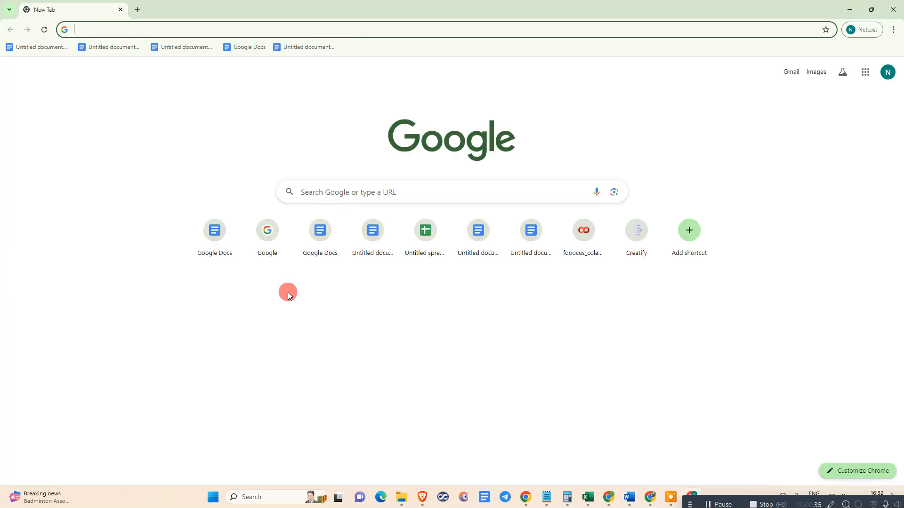
pyautogui.click(243, 29)
pyautogui.write('google')
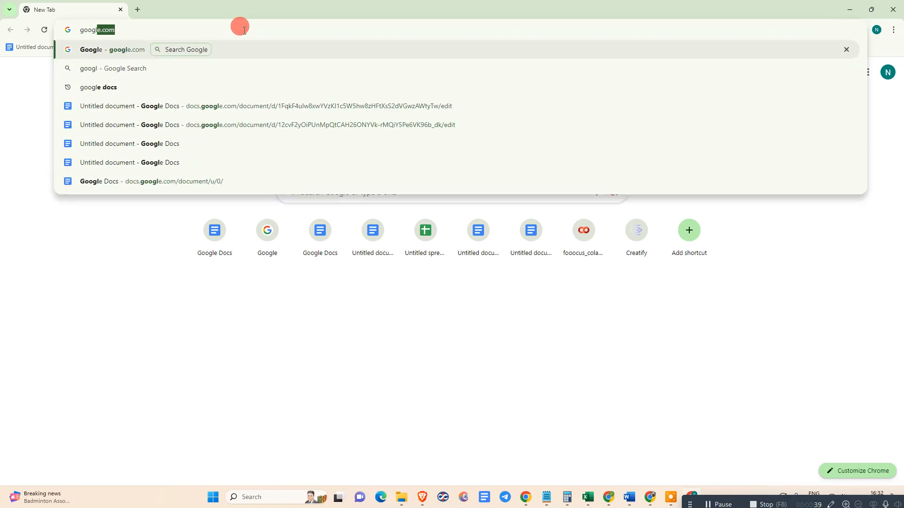
pyautogui.press('Return')
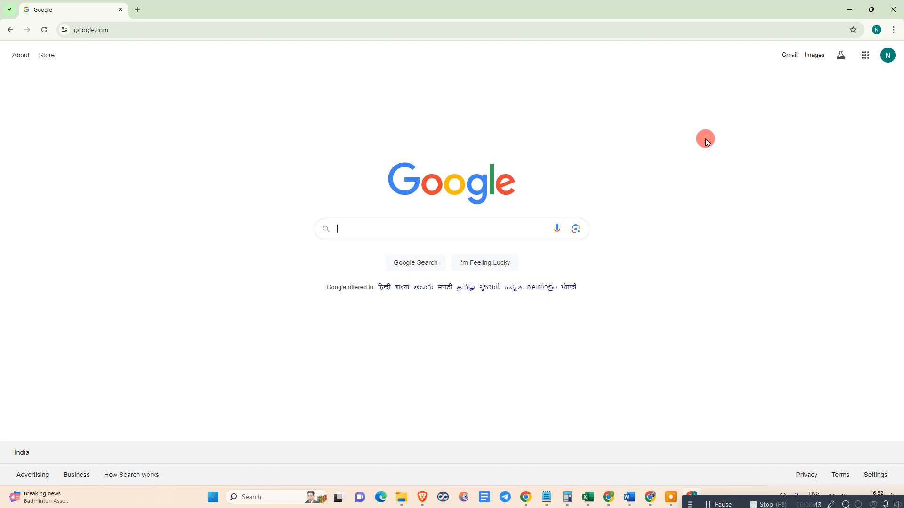
# - Search Google for "remove bg" and open the remove.bg background remover website
pyautogui.write('remove ba')
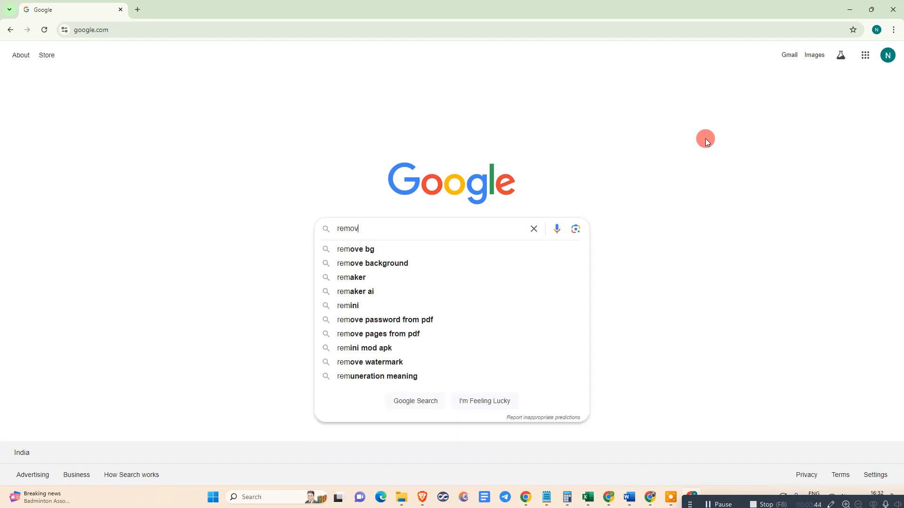
pyautogui.press('BackSpace')
pyautogui.write('g')
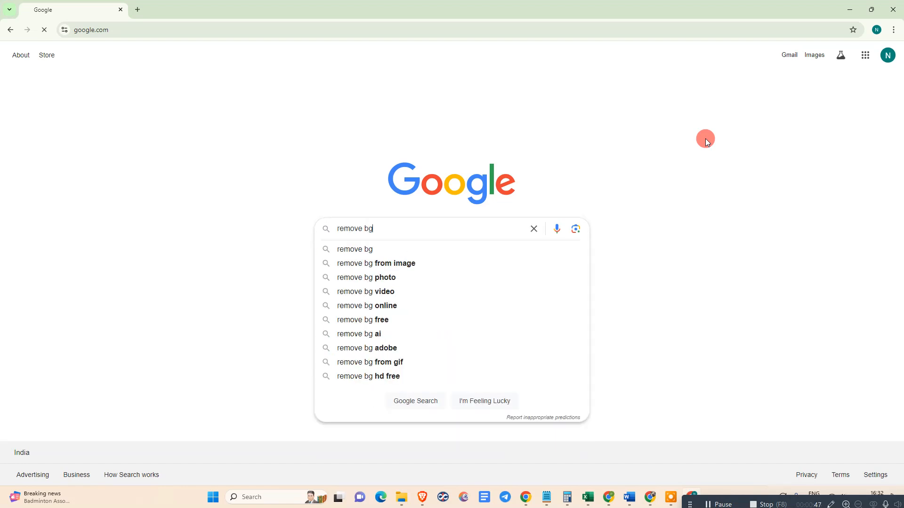
pyautogui.press('Return')
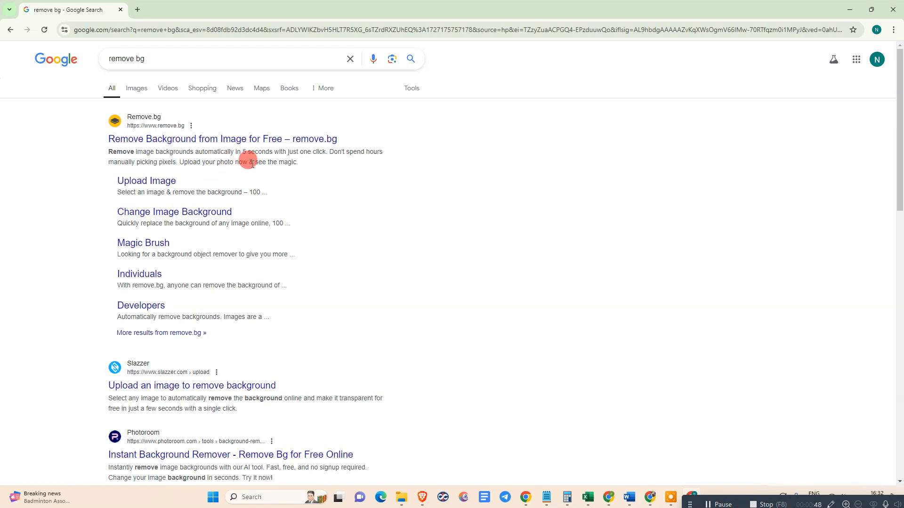
pyautogui.click(193, 140)
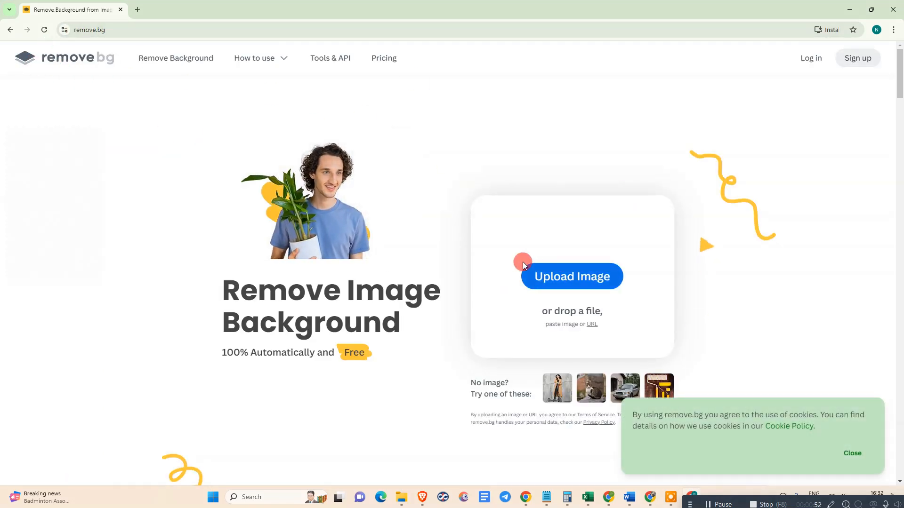
# - Upload the signature image from the Downloads folder to remove.bg and dismiss the Magic Brush suggestion
pyautogui.click(547, 272)
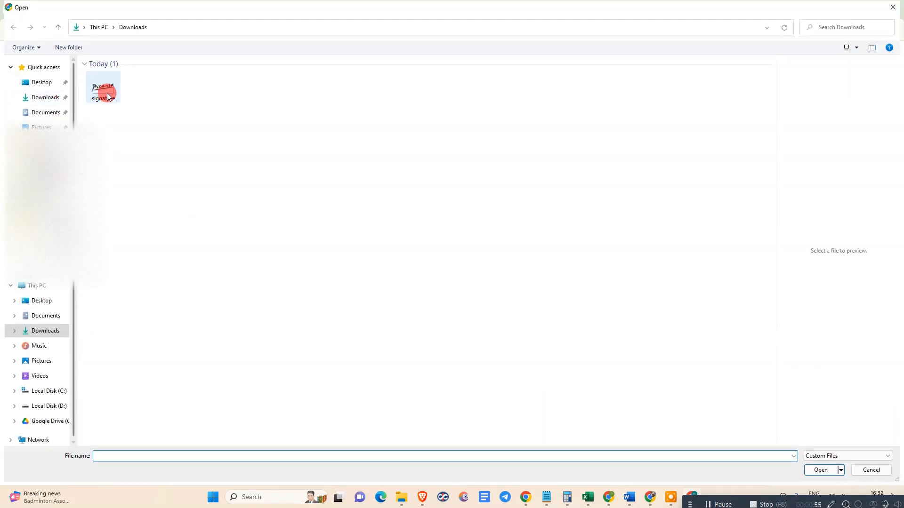
pyautogui.click(103, 88)
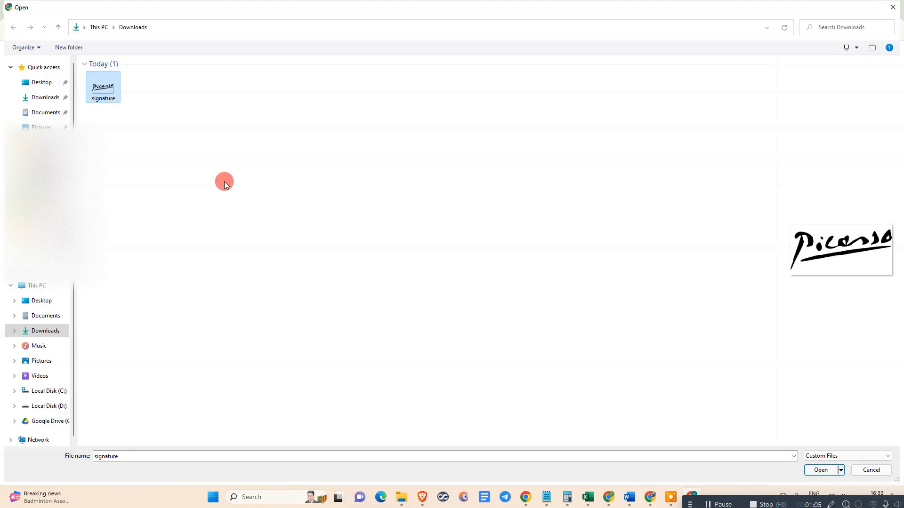
pyautogui.click(819, 470)
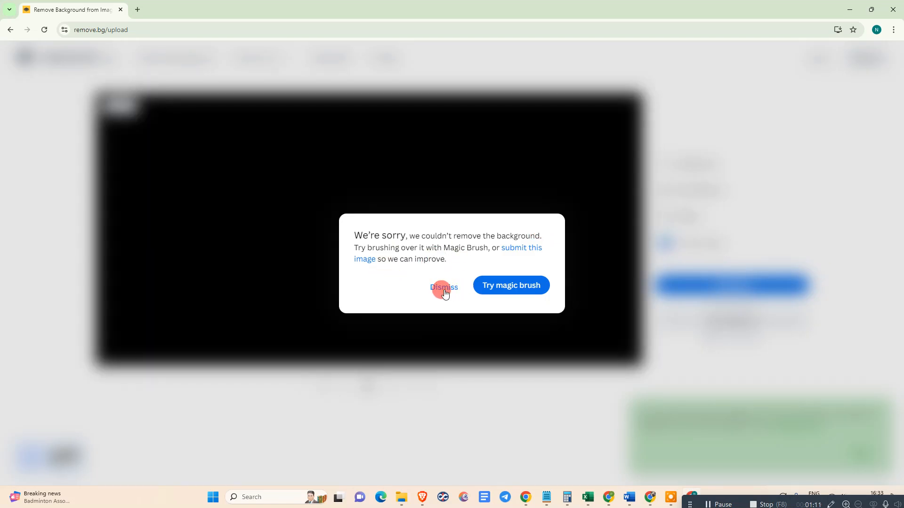
pyautogui.click(445, 288)
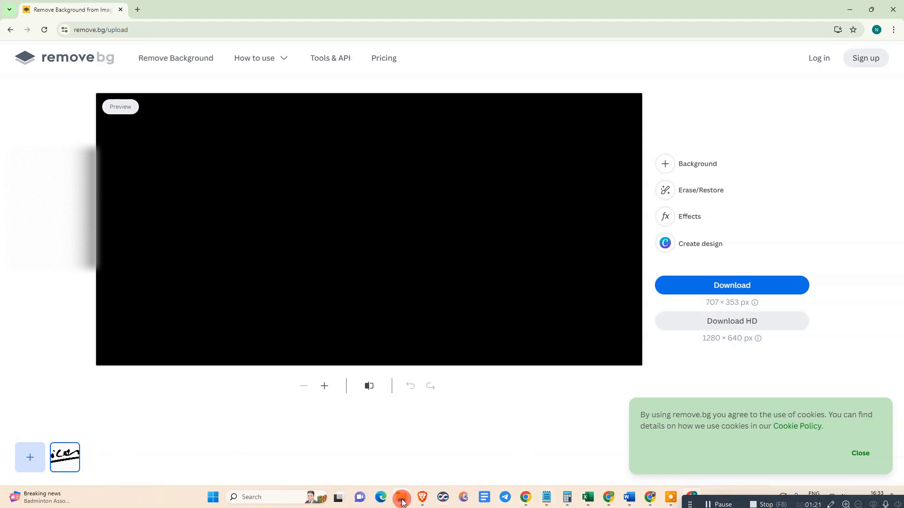
# - Open signature.png from the Downloads folder to check whether its background is transparent, closing the viewer and folder when done
pyautogui.moveTo(402, 503)
pyautogui.click(401, 447)
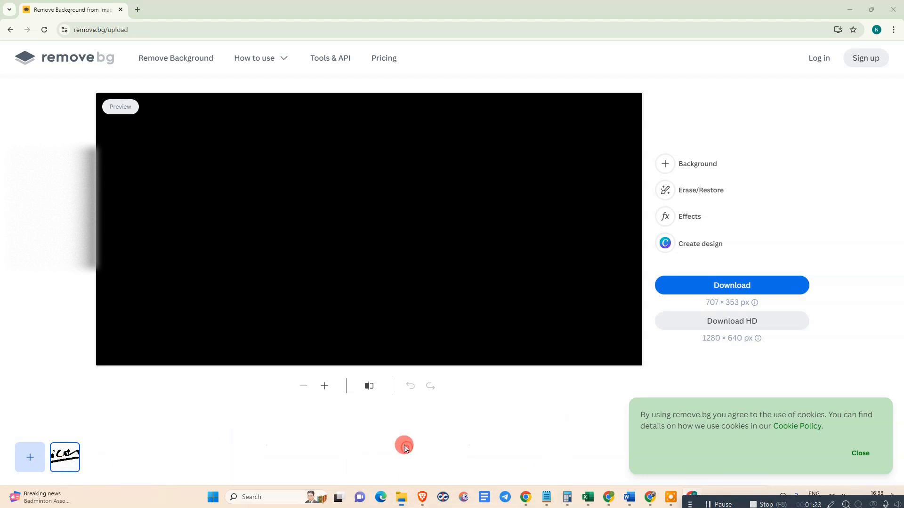
pyautogui.doubleClick(167, 105)
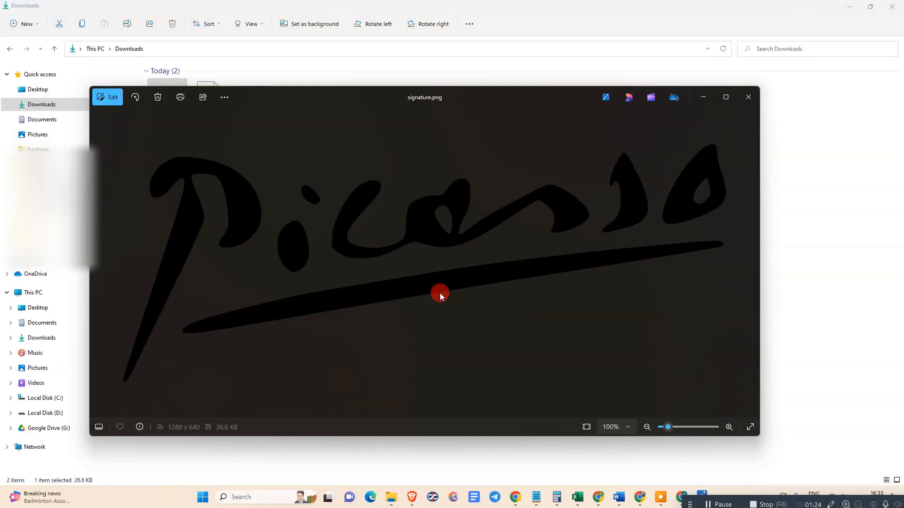
pyautogui.scroll(3, 410, 283)
pyautogui.scroll(-3, 469, 285)
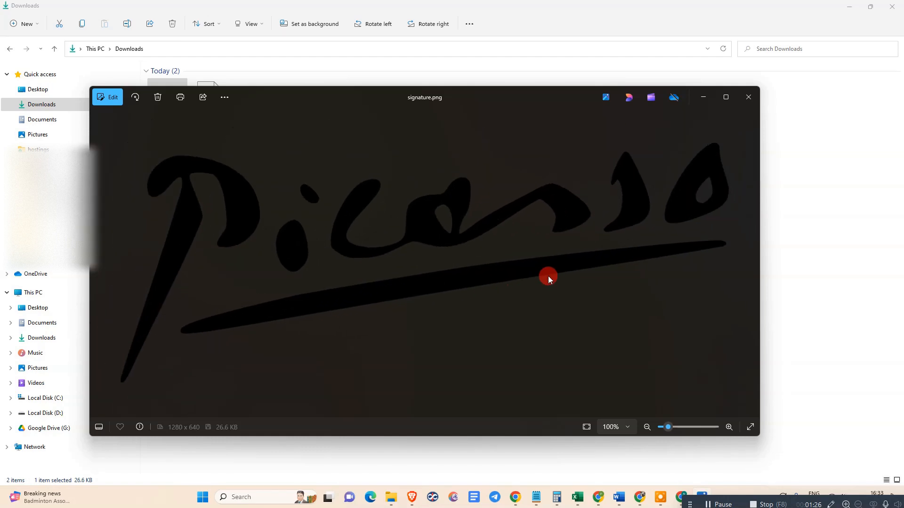
pyautogui.click(750, 98)
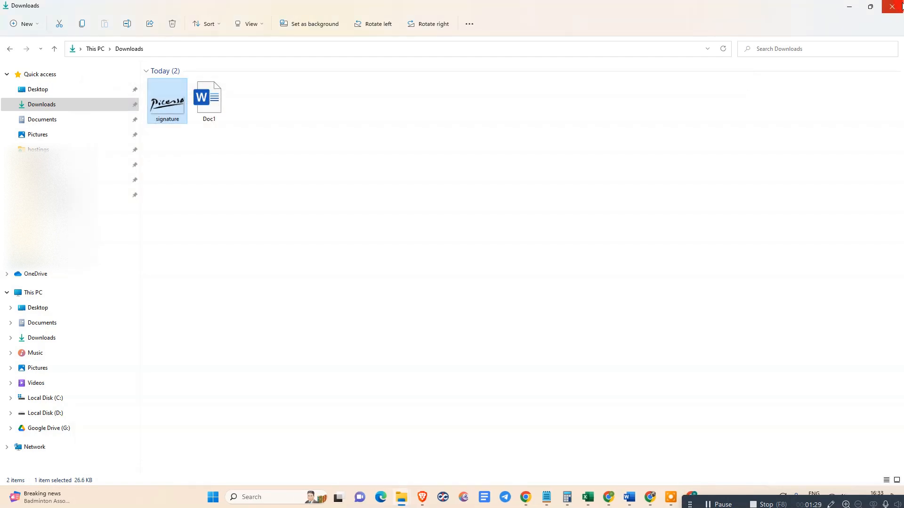
pyautogui.click(899, 6)
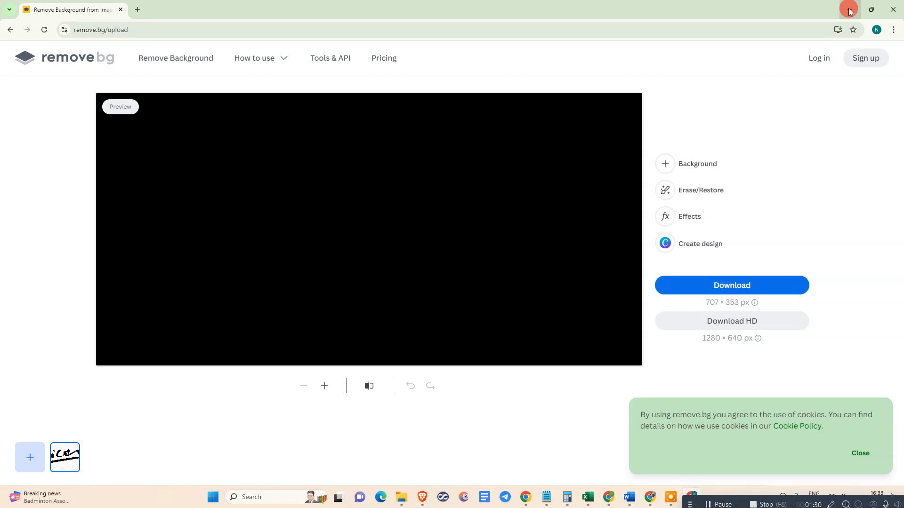
# - Switch to the blank Doc1 document in Word and bring up the insertion commands
pyautogui.click(629, 497)
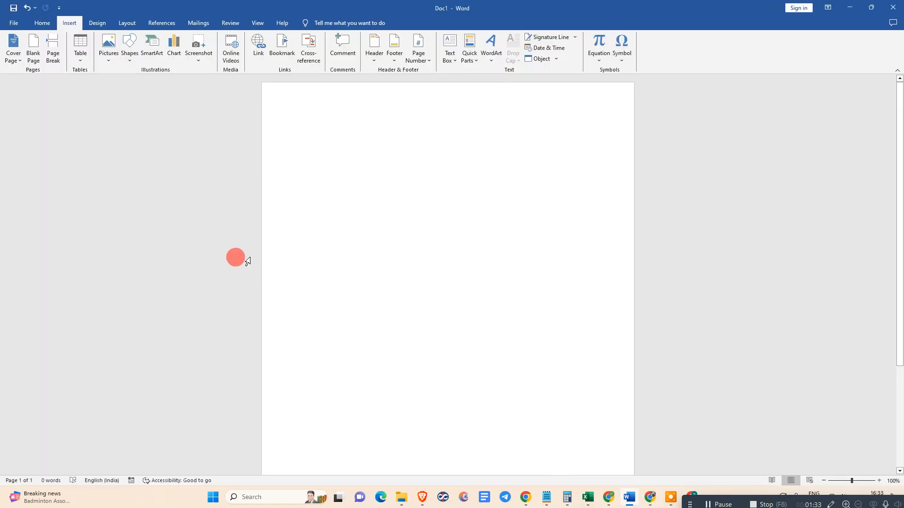
pyautogui.click(45, 25)
pyautogui.click(69, 25)
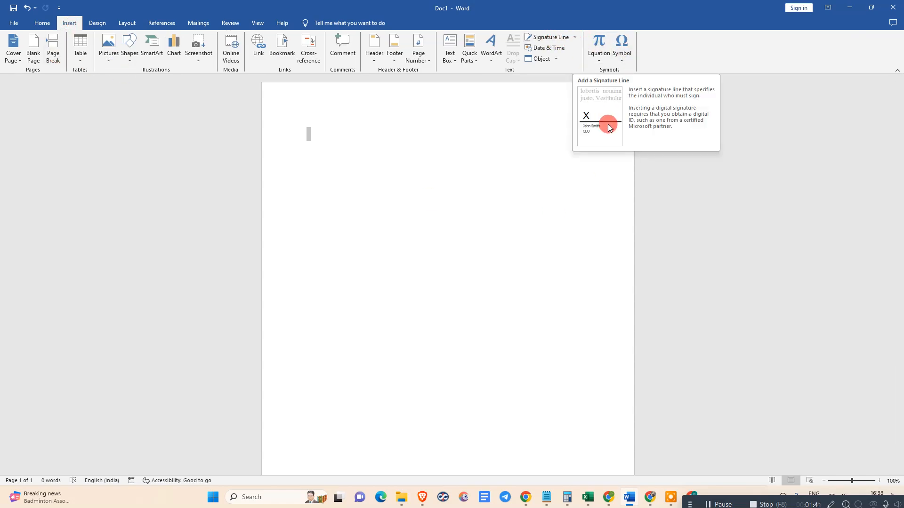
pyautogui.click(574, 36)
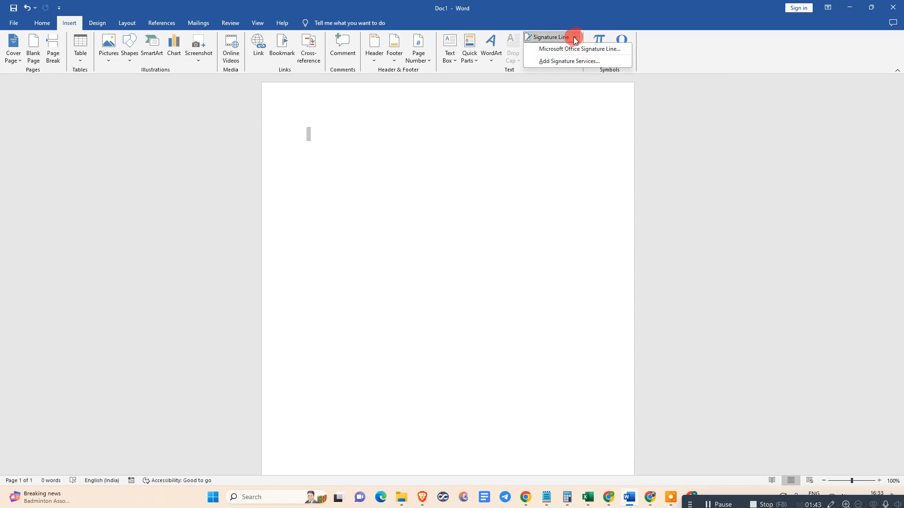
pyautogui.click(553, 63)
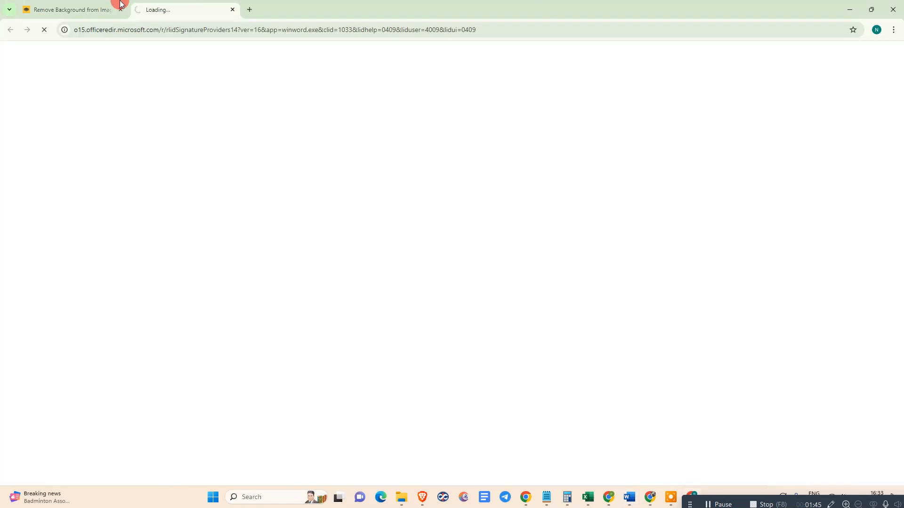
pyautogui.hotkey('alt', 'Tab')
# - Insert a signature line with the signer's name, the title "manager" and the signer's e-mail, toggling the sign date option
pyautogui.click(538, 39)
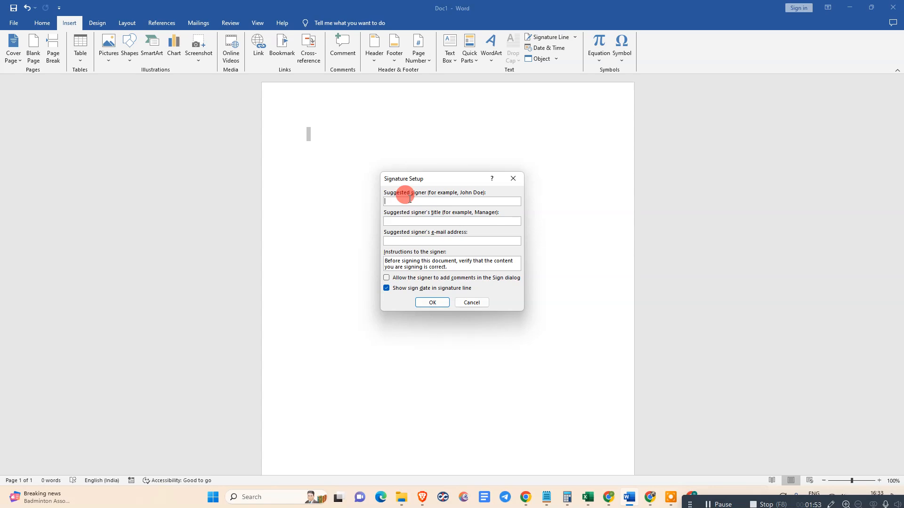
pyautogui.write('mark jmark')
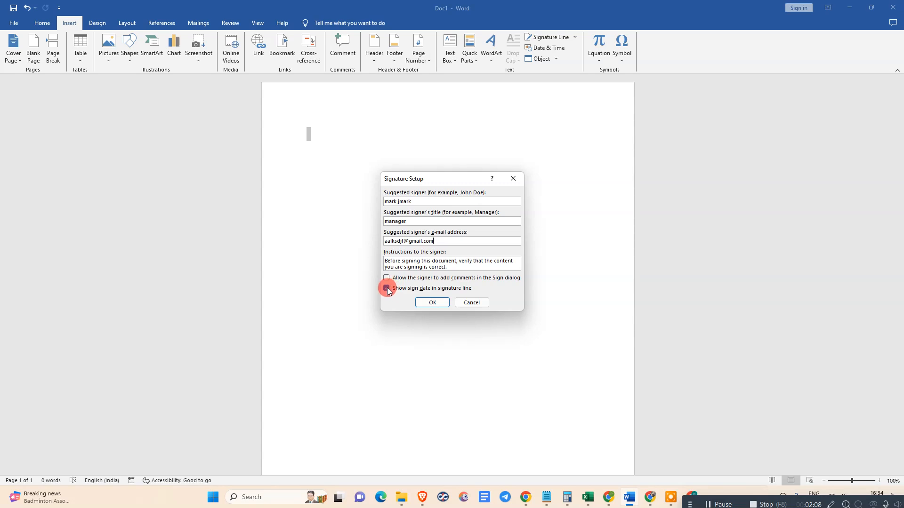
pyautogui.moveTo(450, 185); pyautogui.dragTo(466, 173)
pyautogui.click(404, 277)
pyautogui.click(449, 290)
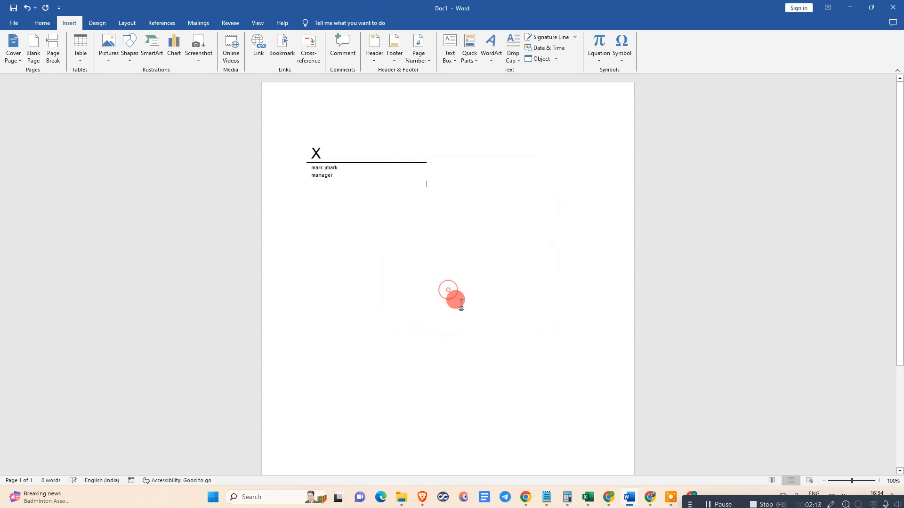
# - Insert the signature picture from the device's Downloads folder in place of the selected signature line
pyautogui.click(328, 162)
pyautogui.click(365, 248)
pyautogui.click(325, 160)
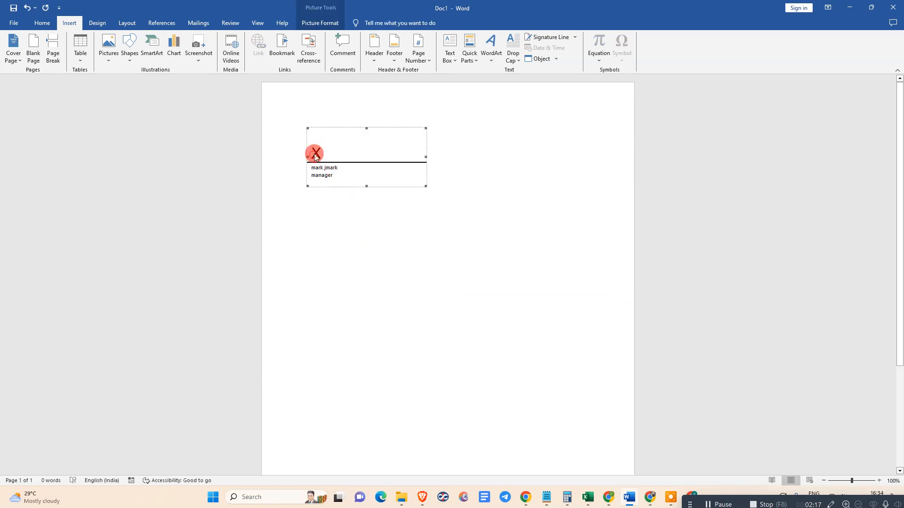
pyautogui.click(323, 150)
pyautogui.click(328, 159)
pyautogui.click(107, 59)
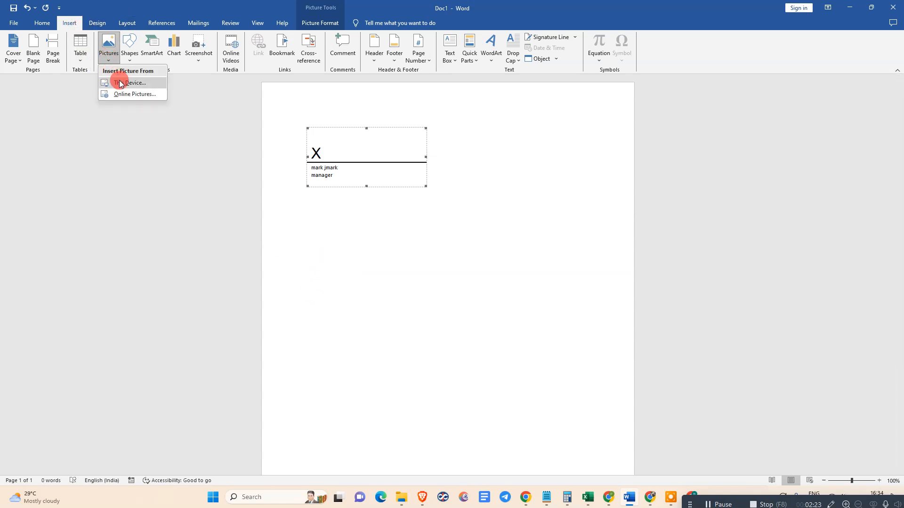
pyautogui.click(120, 83)
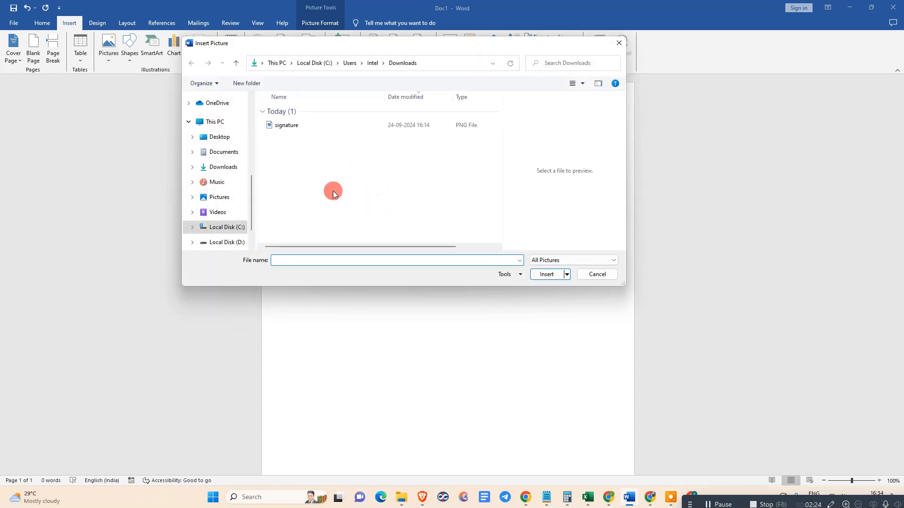
pyautogui.click(277, 126)
pyautogui.click(547, 283)
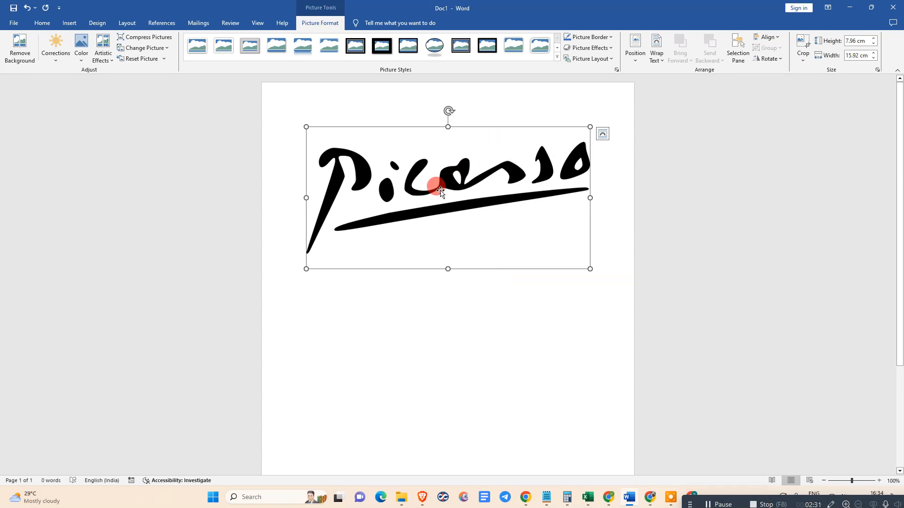
# - Set the signature picture's layout to In Front of Text and shrink it to about 4.15 cm high by 8.31 cm wide
pyautogui.click(603, 135)
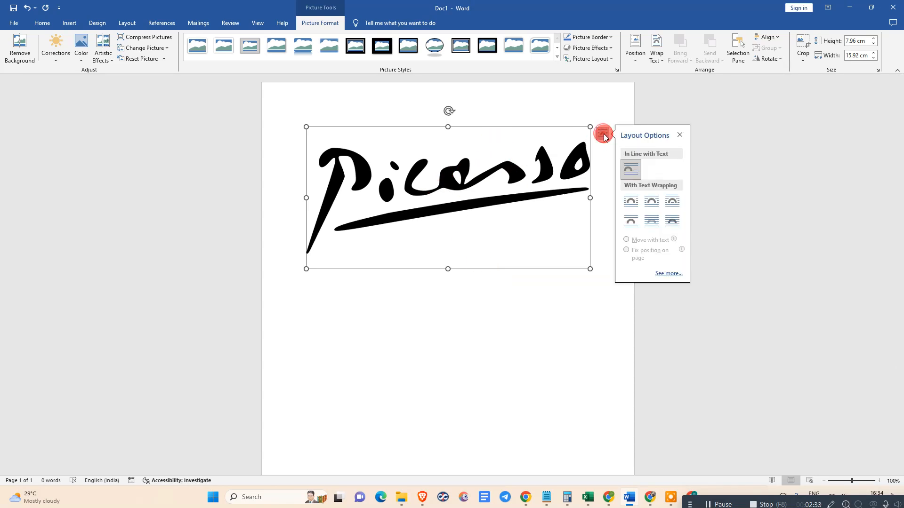
pyautogui.click(673, 227)
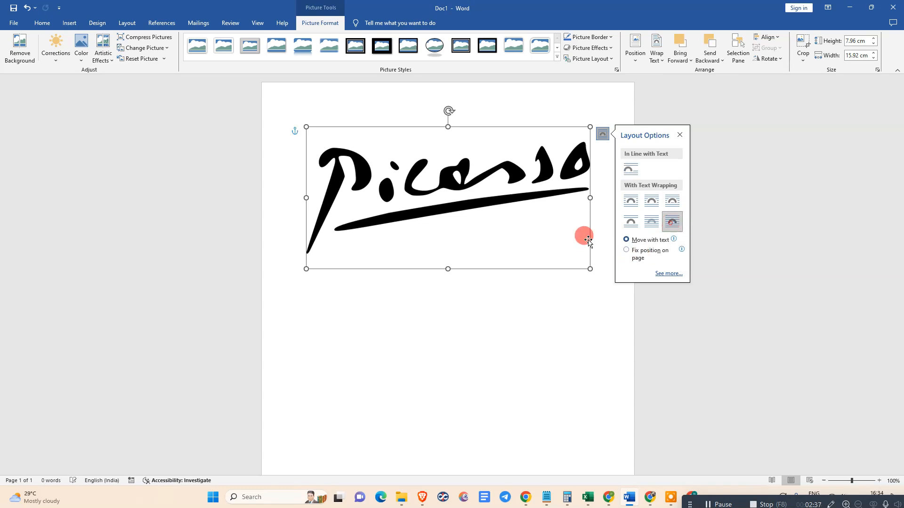
pyautogui.moveTo(589, 269); pyautogui.dragTo(453, 198)
# - Reposition the signature picture freely around the page, leaving it in the upper part, slightly below the first line
pyautogui.moveTo(422, 145); pyautogui.dragTo(413, 196)
pyautogui.scroll(-5, 535, 200)
pyautogui.scroll(5, 542, 210)
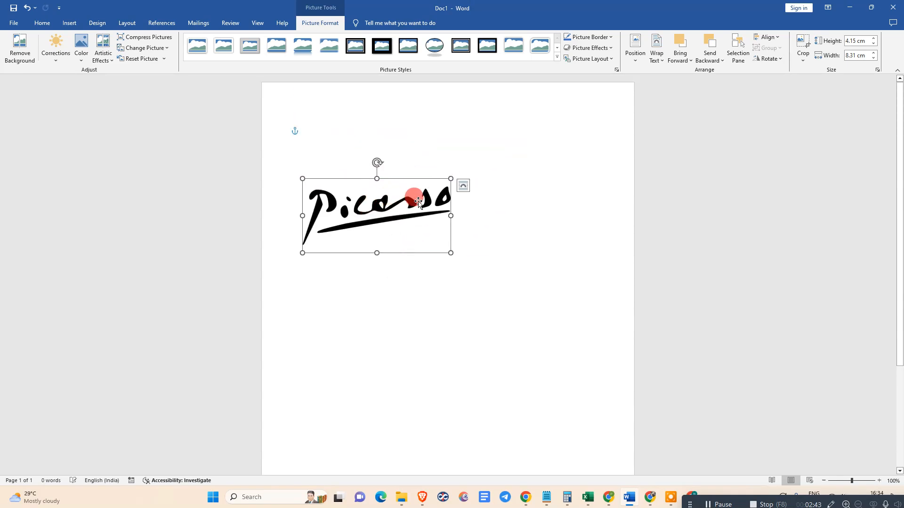
pyautogui.scroll(-5, 508, 208)
pyautogui.click(496, 259)
pyautogui.scroll(5, 498, 272)
pyautogui.moveTo(356, 209); pyautogui.dragTo(346, 352)
pyautogui.scroll(-4, 449, 283)
pyautogui.moveTo(377, 264); pyautogui.dragTo(436, 216)
pyautogui.scroll(-2, 455, 250)
pyautogui.scroll(5, 452, 271)
pyautogui.moveTo(438, 286); pyautogui.dragTo(386, 200)
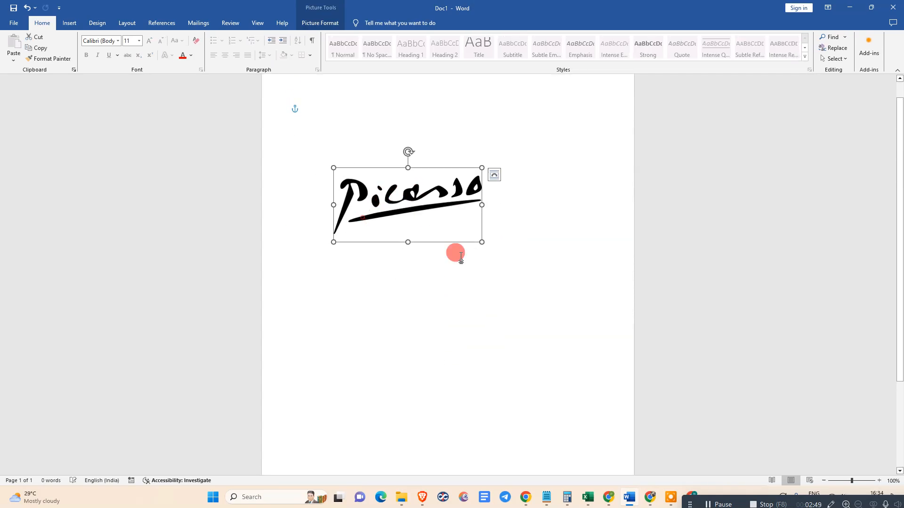
# - Insert a signature line above the picture with the signer's name, the title "manager" and the signer's e-mail address
pyautogui.click(69, 23)
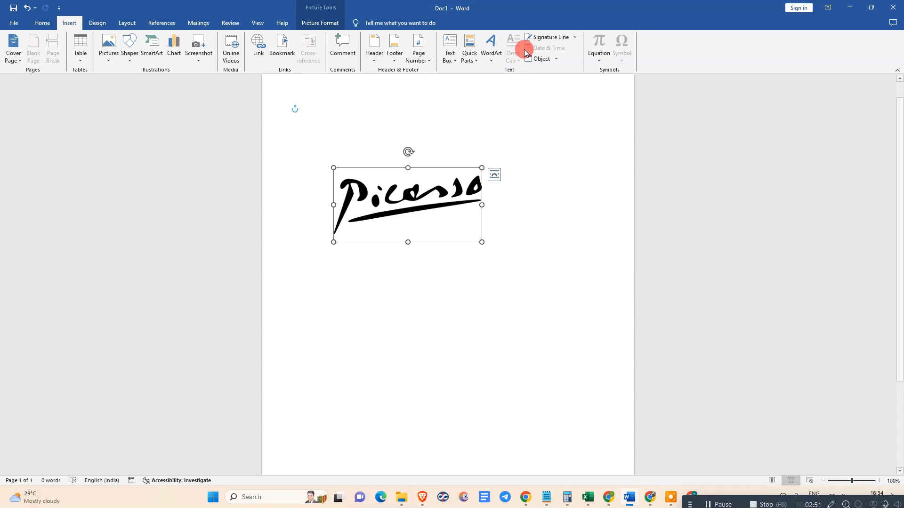
pyautogui.click(548, 36)
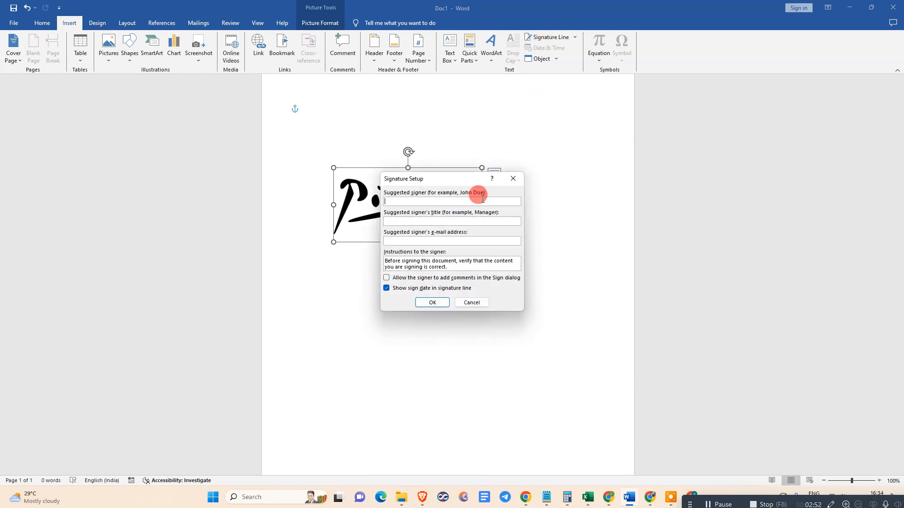
pyautogui.click(442, 202)
pyautogui.write('mail.com')
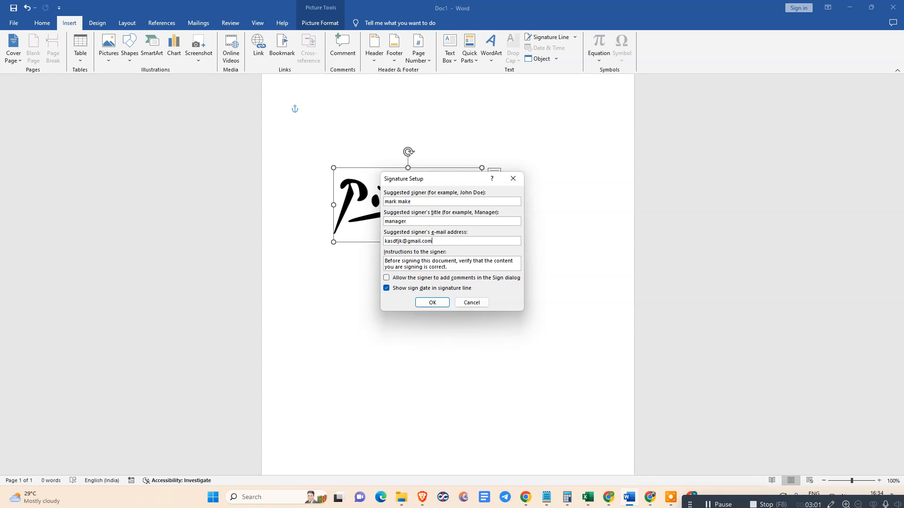
pyautogui.click(447, 304)
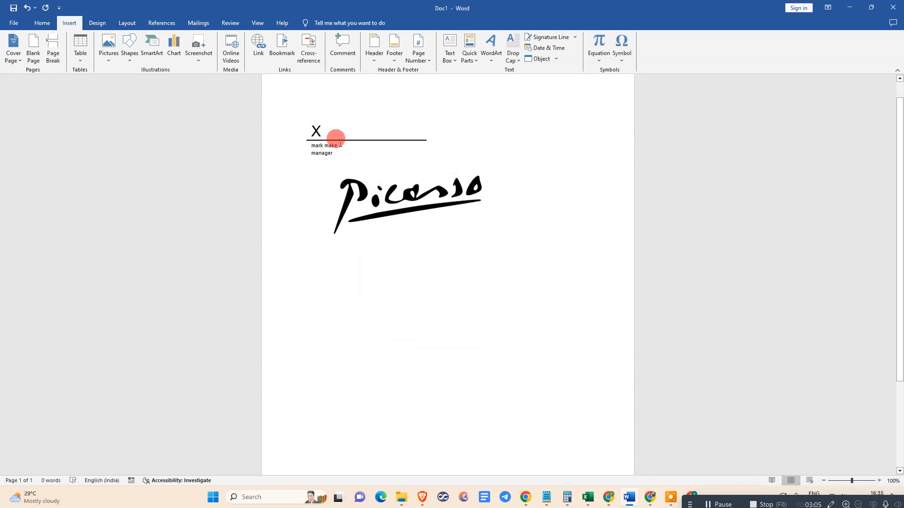
# - Keep the signature picture in front of the text, move it over the signature line, and shrink it to about 1.94 cm high by 3.89 cm wide
pyautogui.click(405, 203)
pyautogui.click(493, 174)
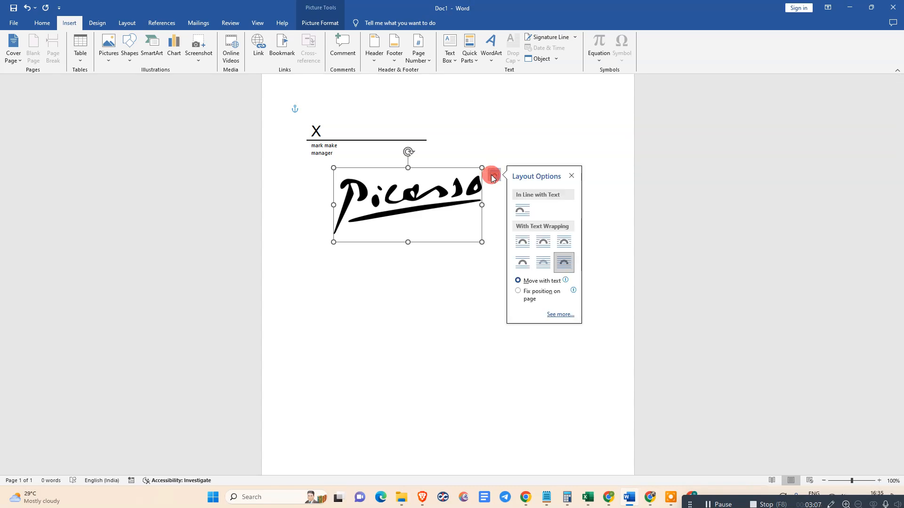
pyautogui.click(563, 265)
pyautogui.moveTo(408, 174)
pyautogui.mouseDown()
pyautogui.moveTo(404, 127)
pyautogui.moveTo(408, 135)
pyautogui.mouseUp()
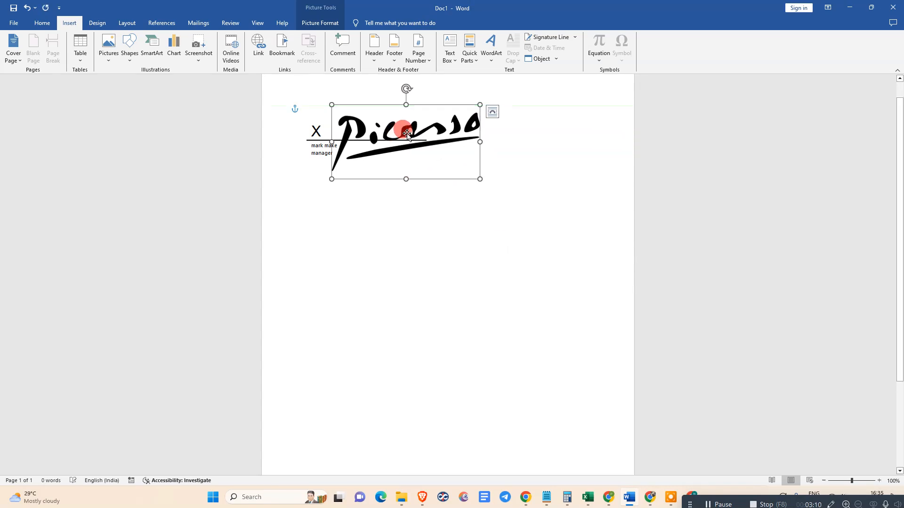
pyautogui.moveTo(480, 179)
pyautogui.mouseDown()
pyautogui.moveTo(435, 143)
pyautogui.moveTo(368, 122)
pyautogui.moveTo(393, 139)
pyautogui.moveTo(369, 115)
pyautogui.mouseUp()
# - Nudge the signature picture down so it sits just above the signature line, beside the X
pyautogui.click(319, 146)
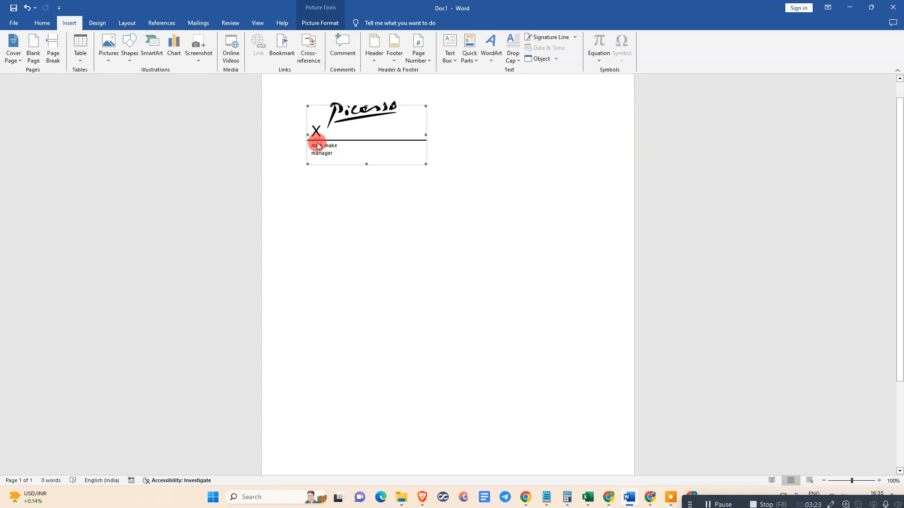
pyautogui.click(321, 242)
pyautogui.click(358, 108)
pyautogui.moveTo(360, 109); pyautogui.dragTo(358, 115)
pyautogui.click(403, 219)
pyautogui.click(401, 236)
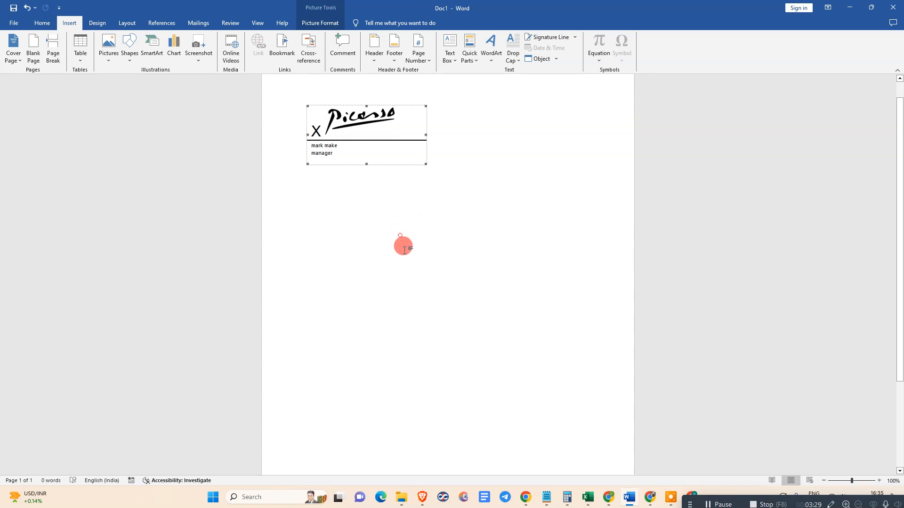
# - Try to select the signature line and the signature picture over it together
pyautogui.click(356, 126)
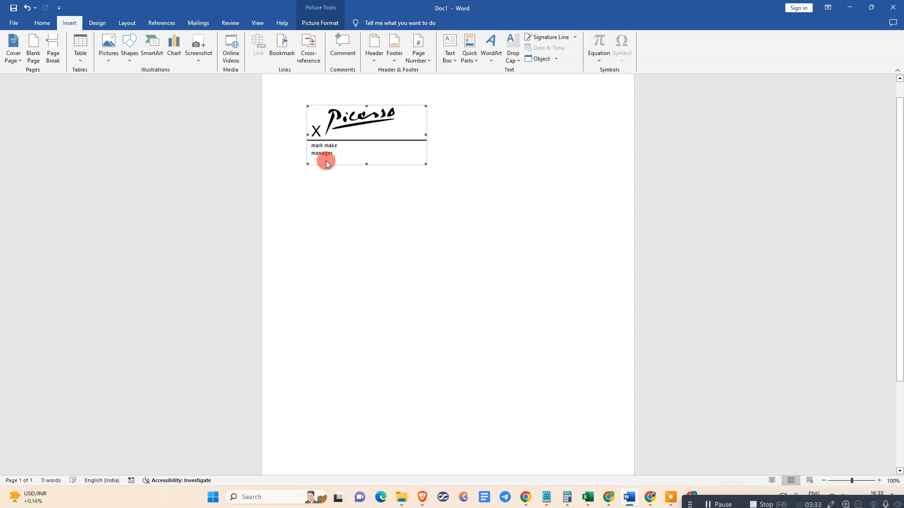
pyautogui.click(274, 88)
pyautogui.click(339, 118)
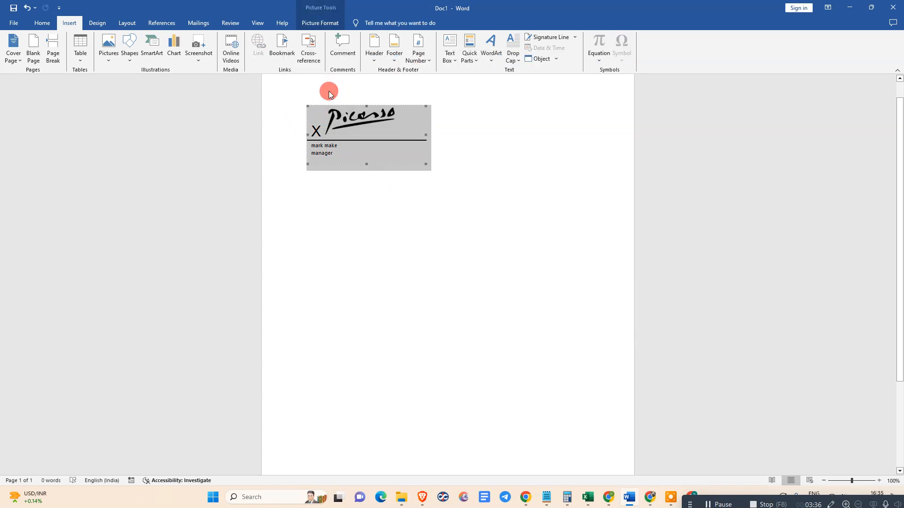
pyautogui.click(299, 132)
pyautogui.click(357, 128)
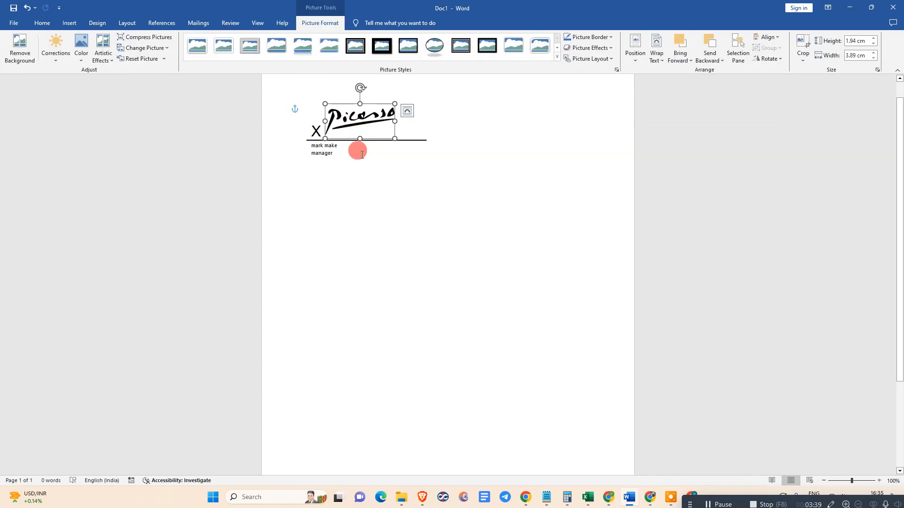
pyautogui.doubleClick(357, 147)
pyautogui.click(598, 226)
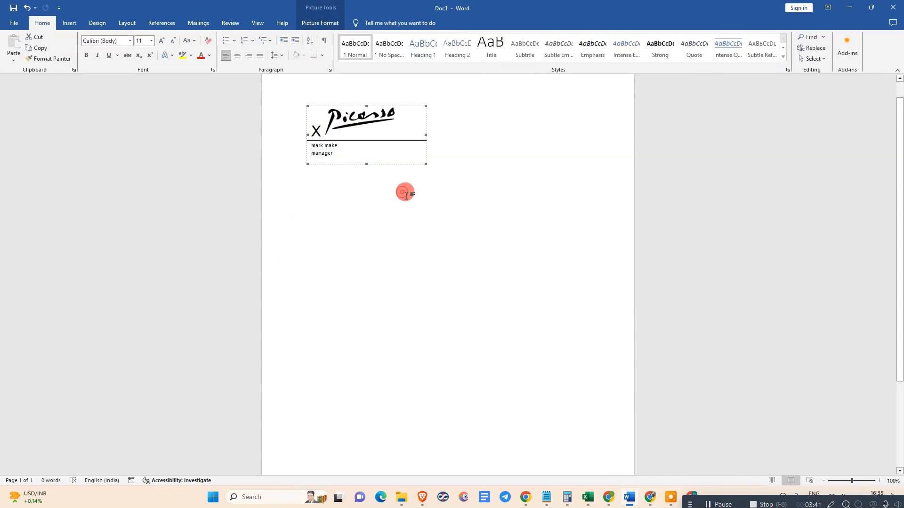
pyautogui.click(460, 171)
# - Save the signature line together with its picture to the Quick Part gallery as a building block named "sinature 2"
pyautogui.click(304, 124)
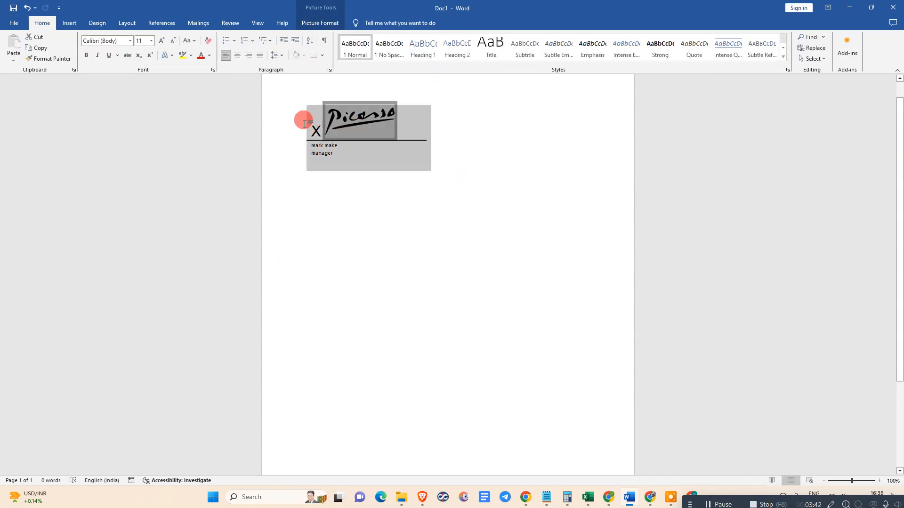
pyautogui.click(283, 91)
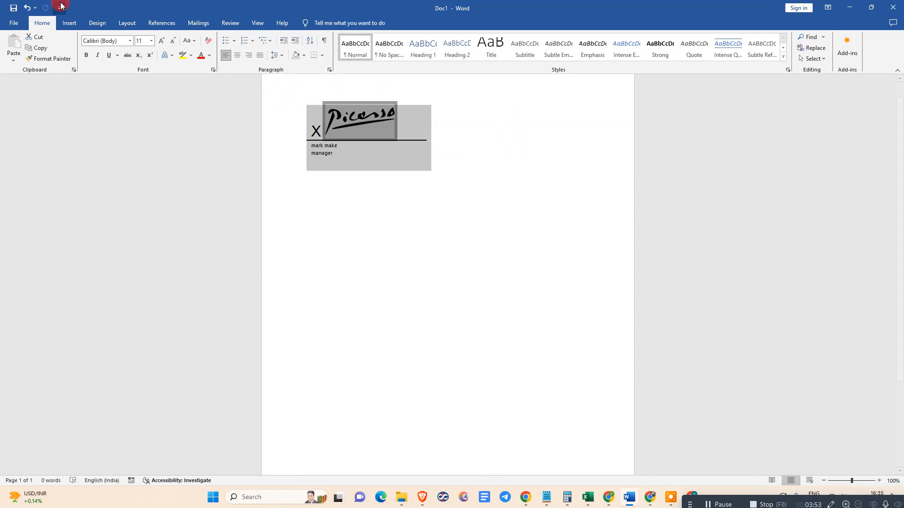
pyautogui.click(69, 22)
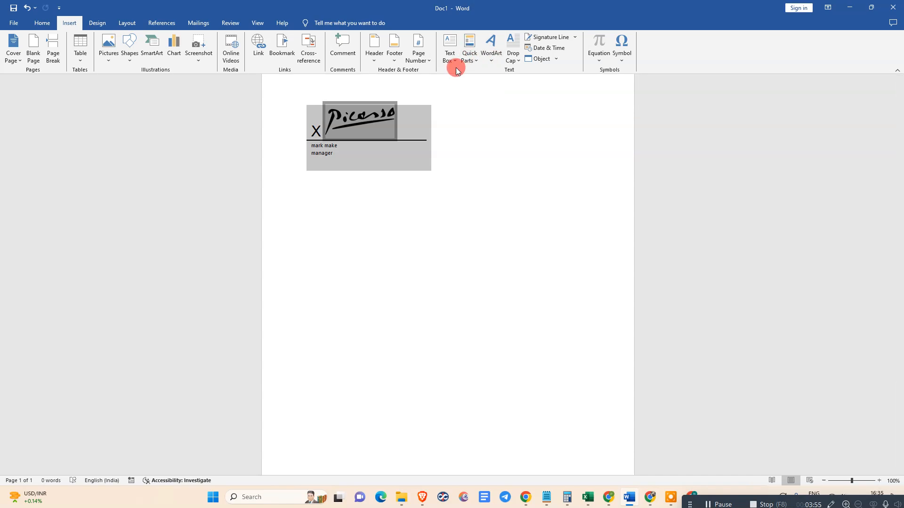
pyautogui.click(472, 53)
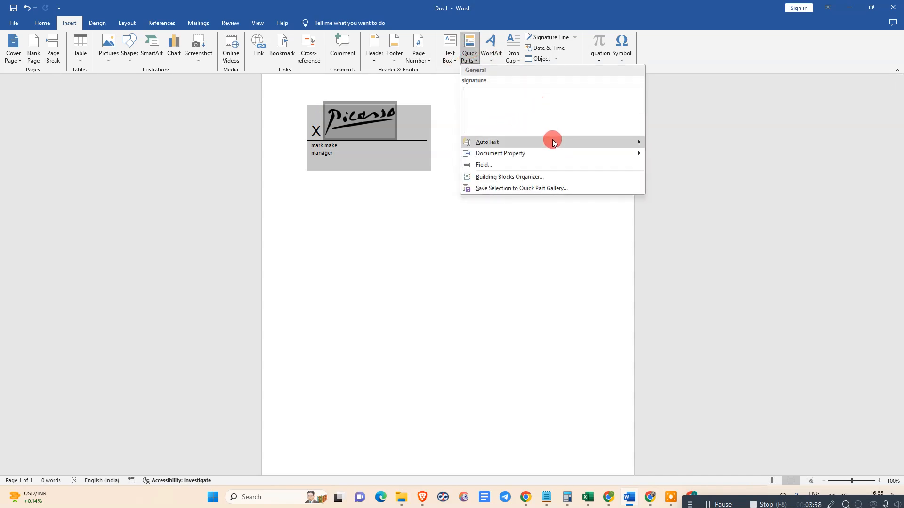
pyautogui.click(552, 188)
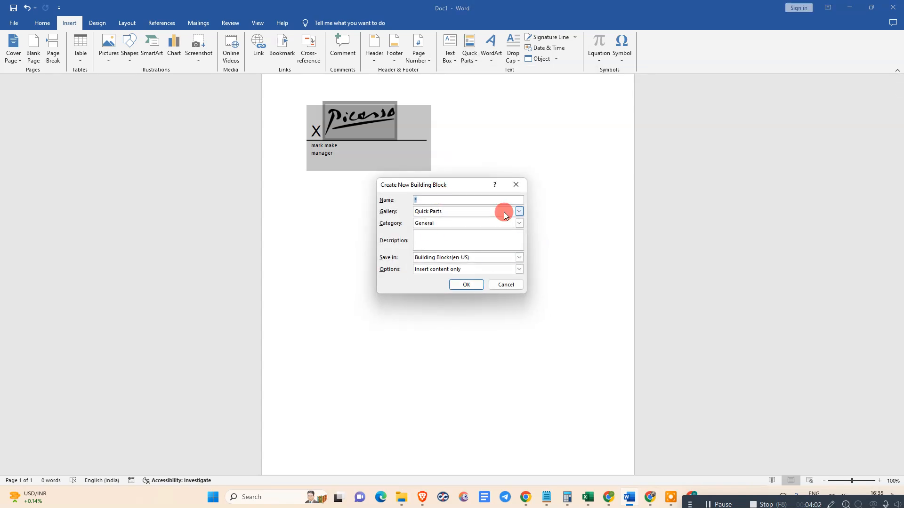
pyautogui.write('sinature 2')
pyautogui.click(470, 284)
# - Add blank lines below the signature and insert the saved Quick Part "signature" there
pyautogui.click(436, 222)
pyautogui.press('Return')
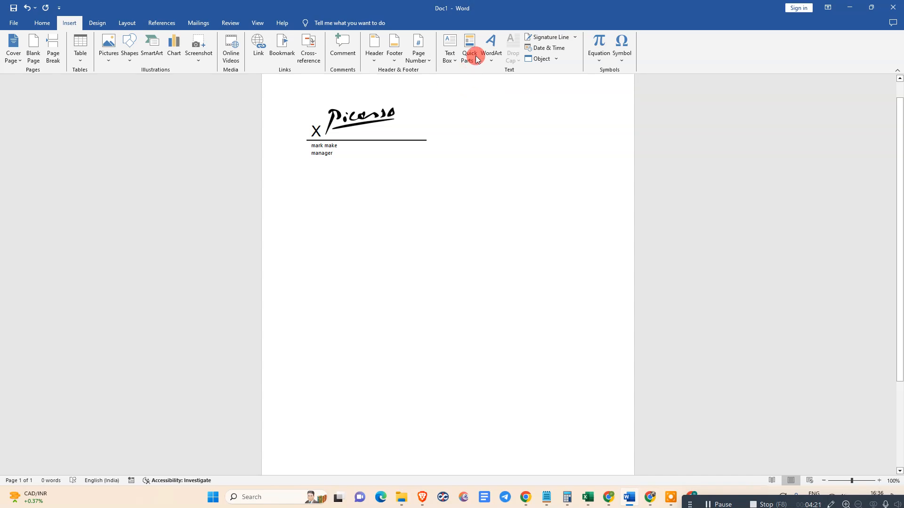
pyautogui.click(43, 24)
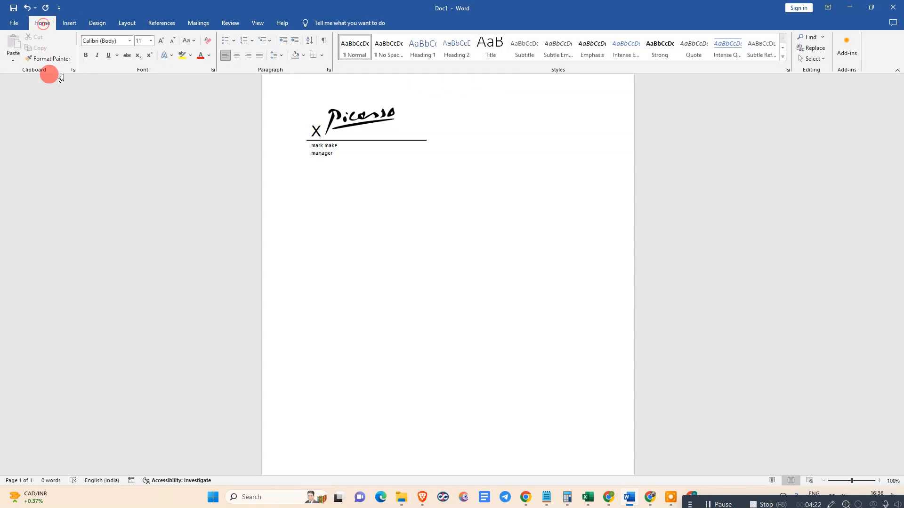
pyautogui.click(69, 23)
pyautogui.click(46, 24)
pyautogui.click(69, 23)
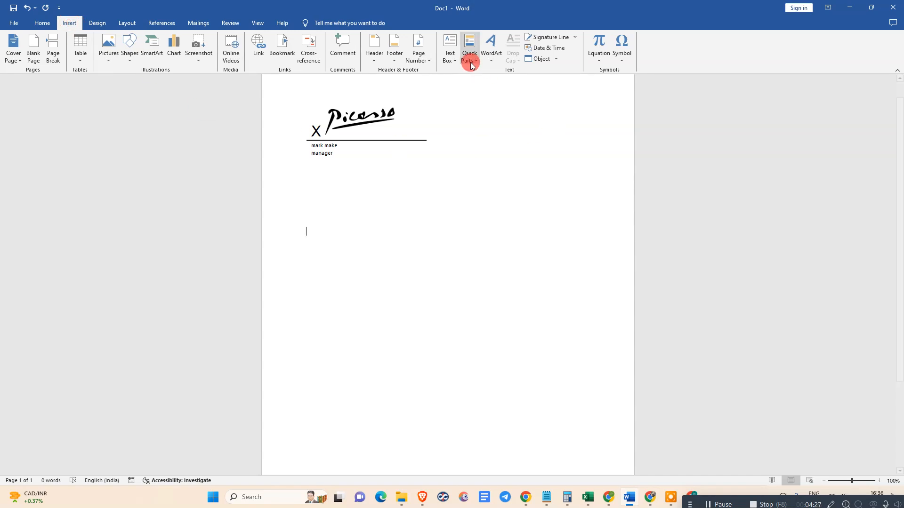
pyautogui.click(470, 59)
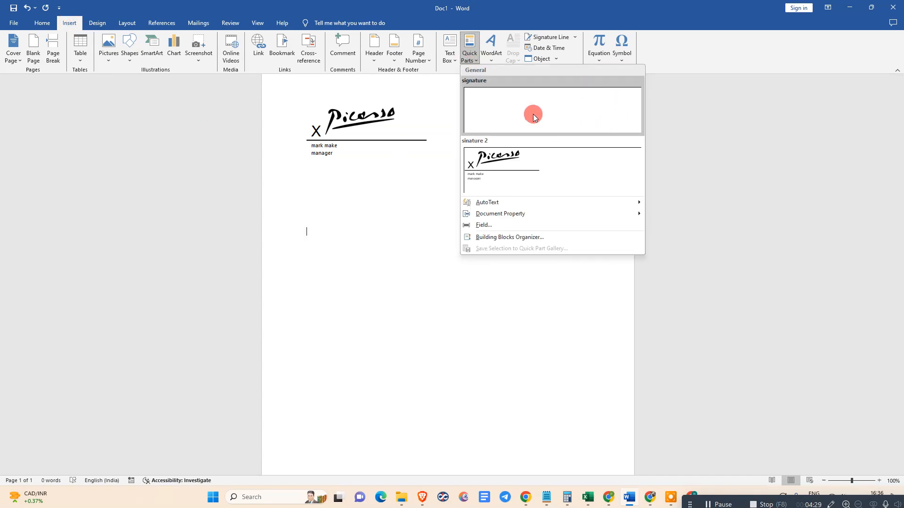
pyautogui.click(534, 116)
# - Insert the saved Quick Part "sinature 2" directly below the previously inserted signature block
pyautogui.click(491, 55)
pyautogui.click(469, 57)
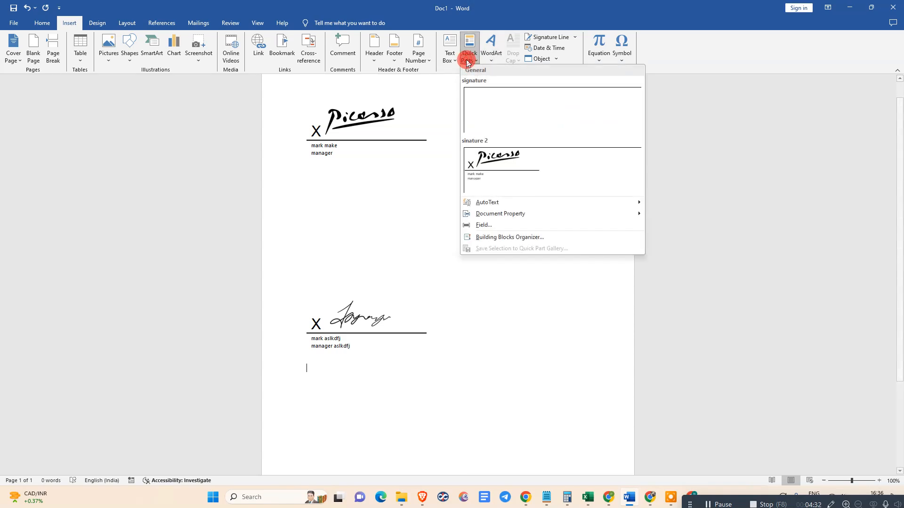
pyautogui.click(504, 163)
pyautogui.scroll(-2, 472, 306)
pyautogui.moveTo(421, 372)
pyautogui.mouseDown()
pyautogui.moveTo(372, 328)
pyautogui.moveTo(293, 228)
pyautogui.mouseUp()
pyautogui.click(511, 142)
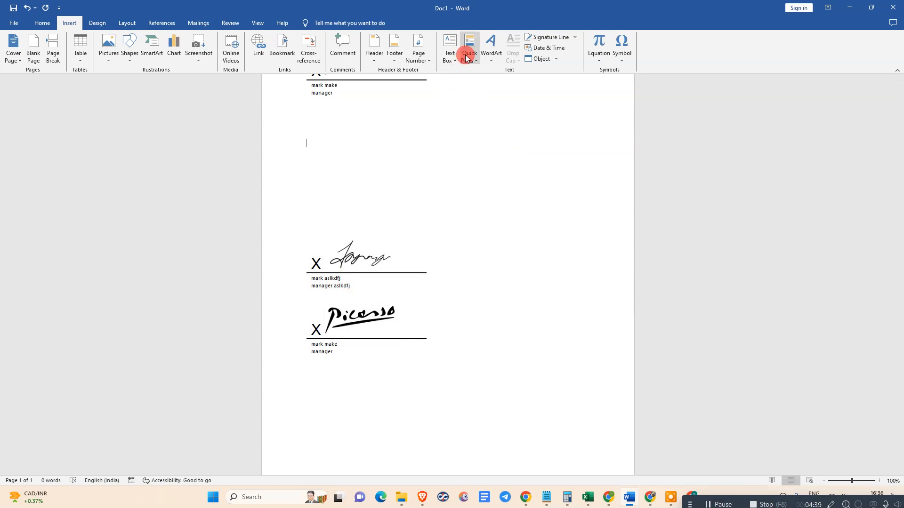
pyautogui.click(466, 57)
pyautogui.click(396, 178)
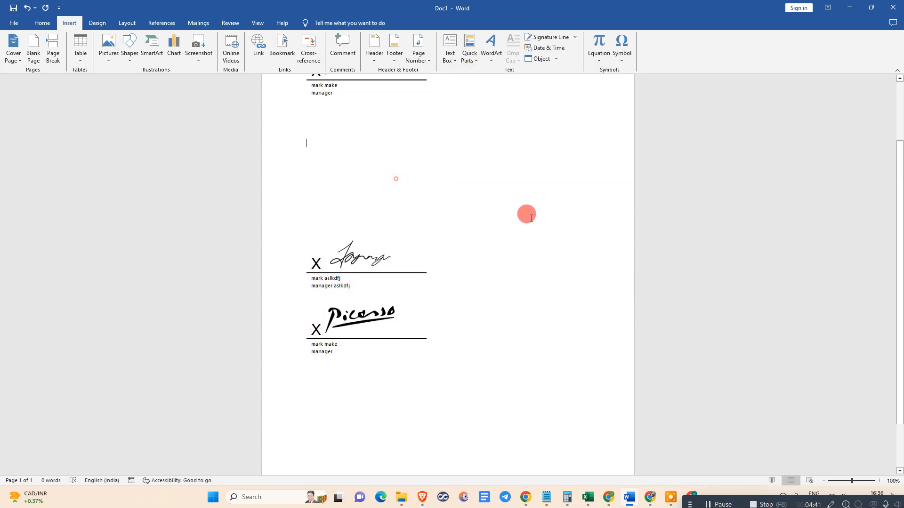
pyautogui.scroll(-3, 522, 214)
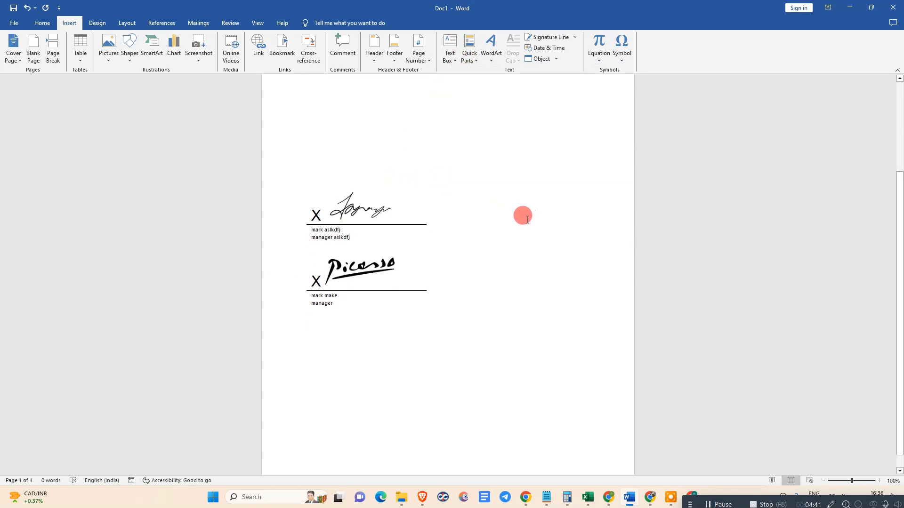
# - Open the start page with new and recent documents, and switch to the desktop
pyautogui.click(42, 22)
pyautogui.click(15, 25)
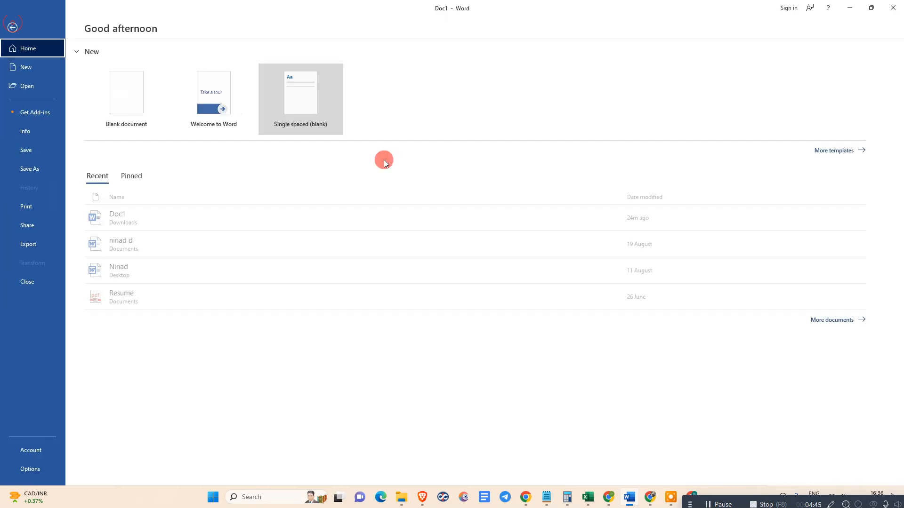
pyautogui.press('super+d')
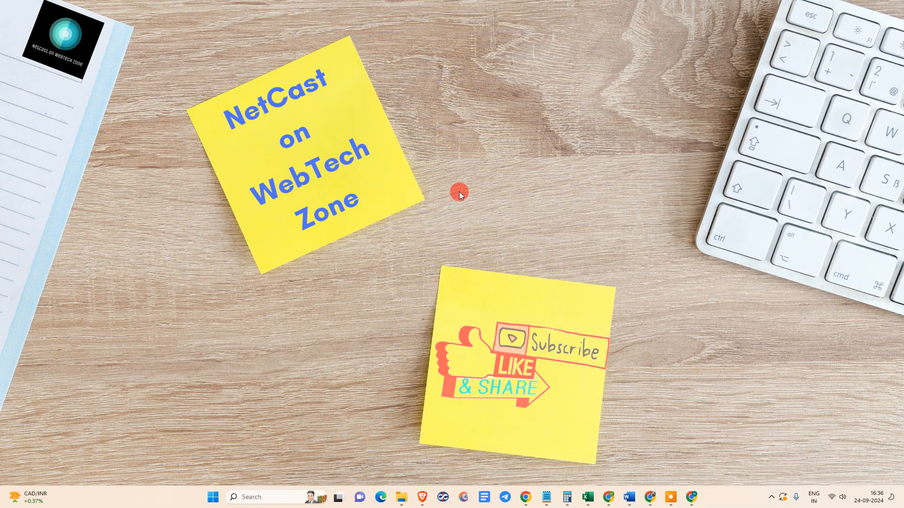